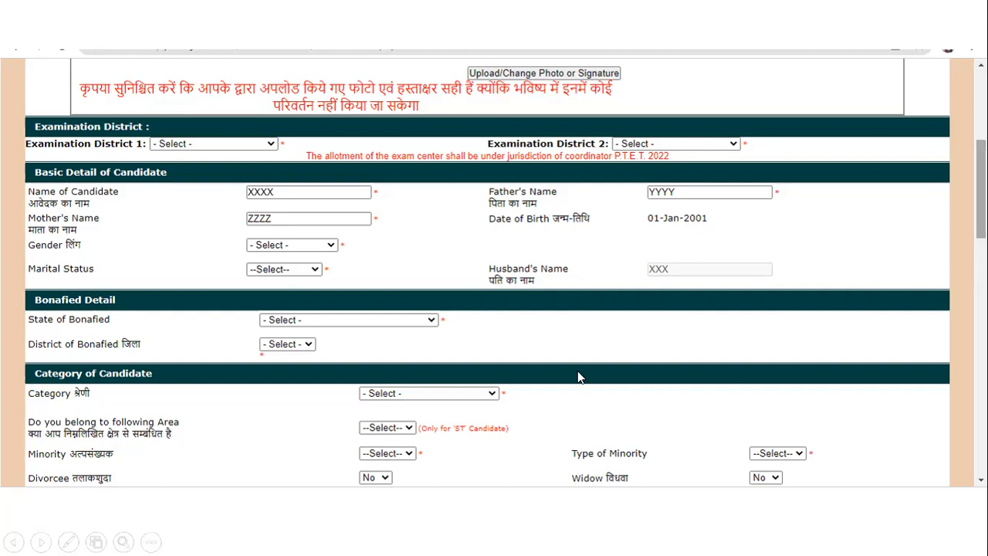
Step: Go through the four-year application form slides from examination district and candidate details to category, addresses, correspondence and course selection
{"action": "scroll", "coordinate": [579, 377], "scroll_direction": "down", "scroll_amount": 4}
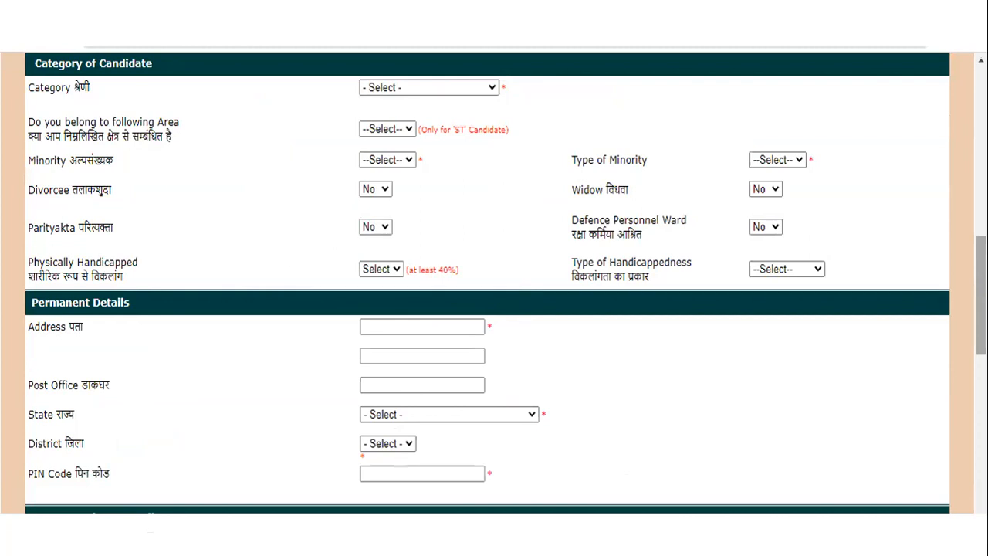
{"action": "key", "text": "Right"}
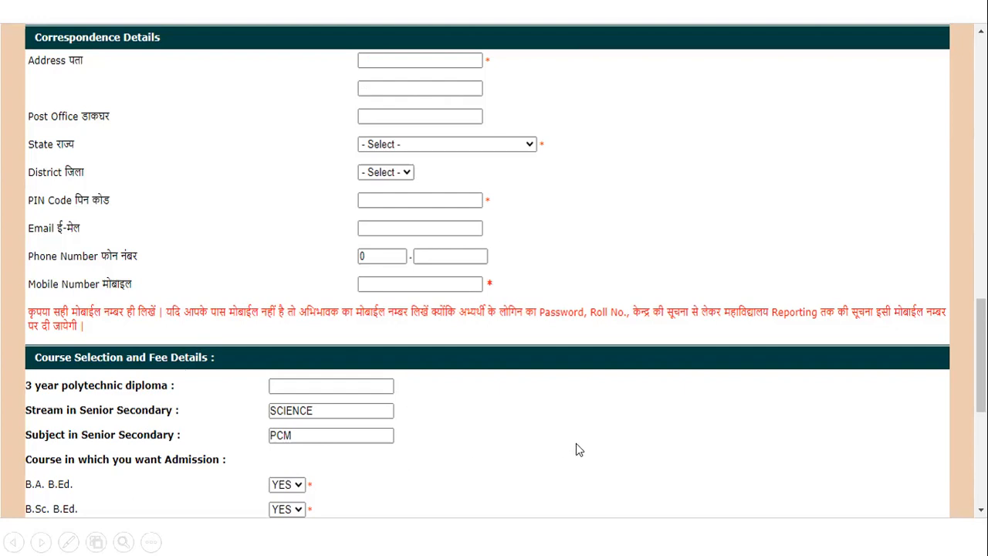
{"action": "scroll", "coordinate": [579, 449], "scroll_direction": "down", "scroll_amount": 5}
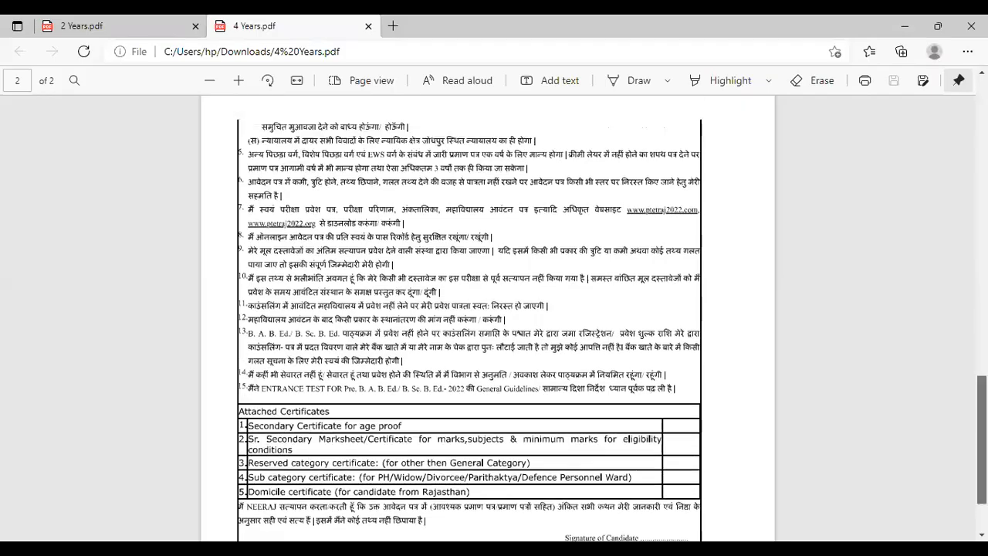
Step: Review both pages of the sample application form in 4 Years.pdf, from candidate details and qualifications to the declaration and attached certificates list
{"action": "scroll", "coordinate": [488, 309], "scroll_direction": "down", "scroll_amount": 5}
{"action": "scroll", "coordinate": [488, 309], "scroll_direction": "up", "scroll_amount": 5}
{"action": "scroll", "coordinate": [488, 309], "scroll_direction": "up", "scroll_amount": 1}
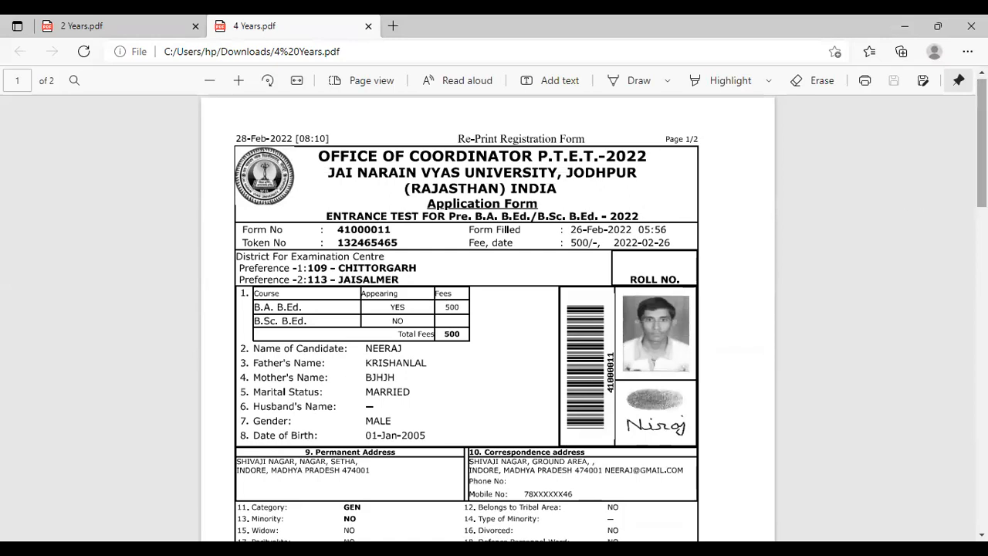
{"action": "scroll", "coordinate": [981, 154], "scroll_direction": "down", "scroll_amount": 3}
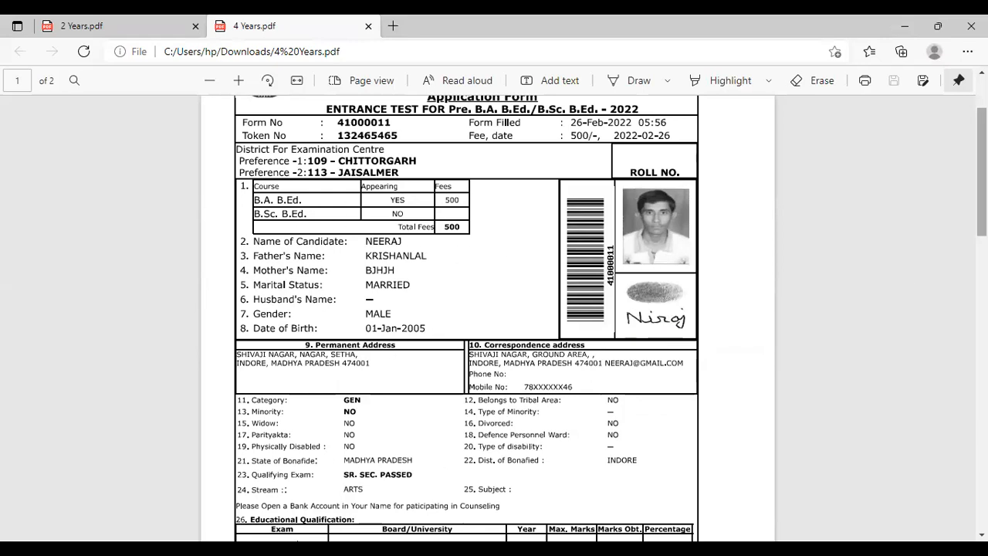
{"action": "scroll", "coordinate": [476, 470], "scroll_direction": "down", "scroll_amount": 1}
{"action": "scroll", "coordinate": [486, 317], "scroll_direction": "down", "scroll_amount": 4}
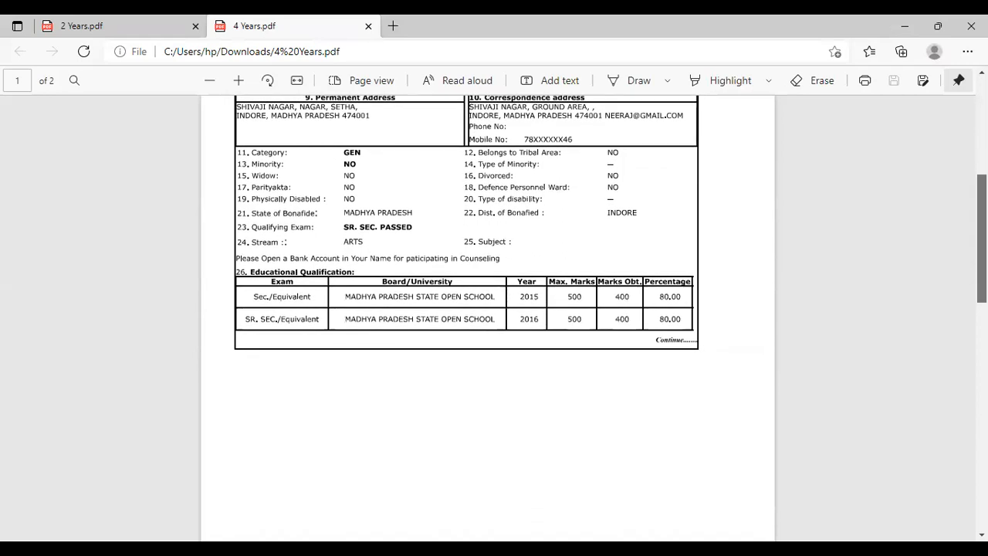
{"action": "scroll", "coordinate": [487, 317], "scroll_direction": "down", "scroll_amount": 6}
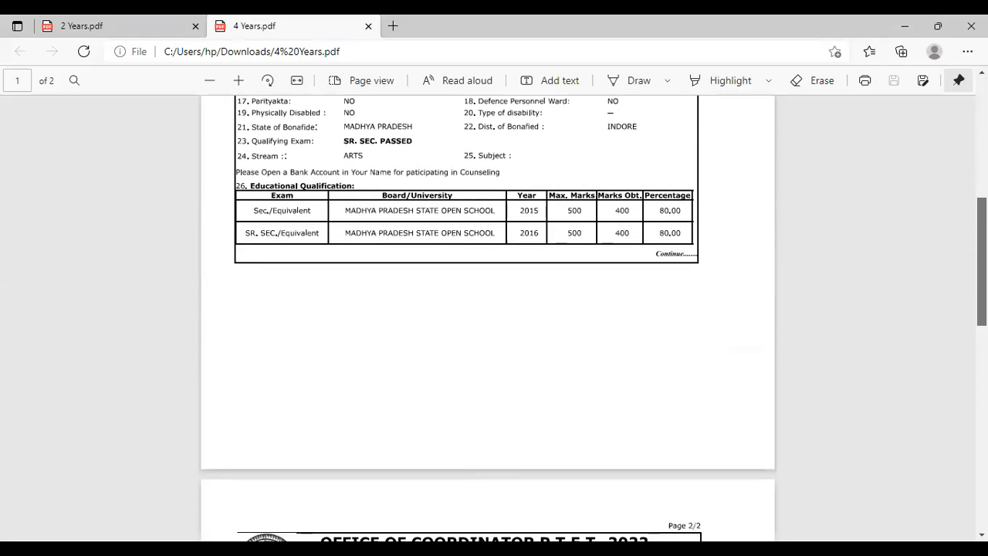
{"action": "scroll", "coordinate": [486, 317], "scroll_direction": "down", "scroll_amount": 6}
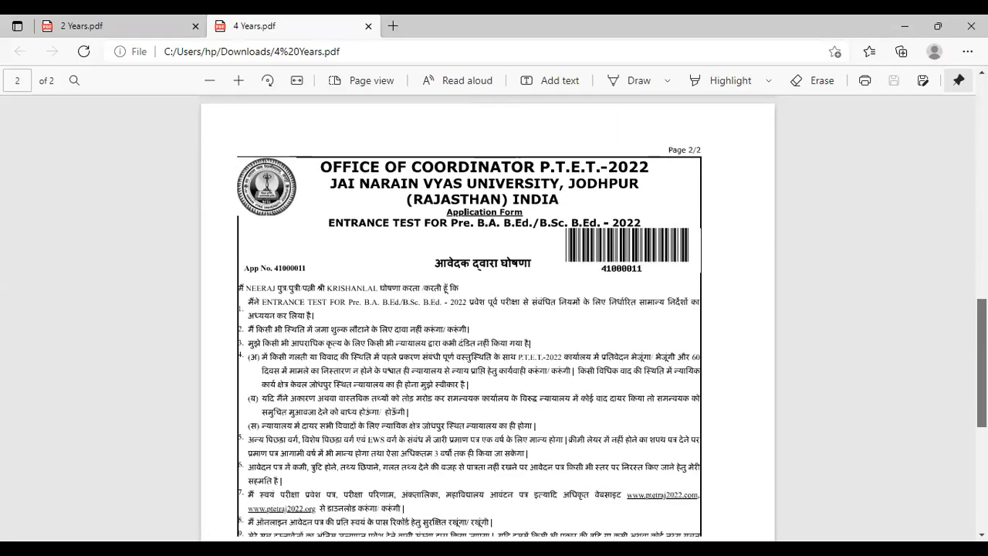
{"action": "scroll", "coordinate": [487, 316], "scroll_direction": "up", "scroll_amount": 1}
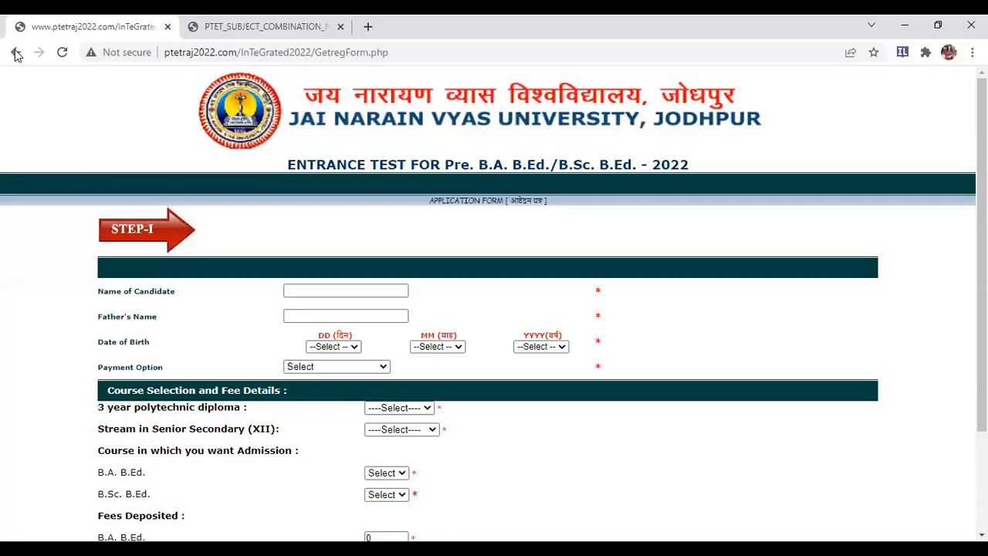
Step: Return to the PTET-2022 main page and open the application form for the 2 Year B.Ed course
{"action": "left_click", "coordinate": [14, 51]}
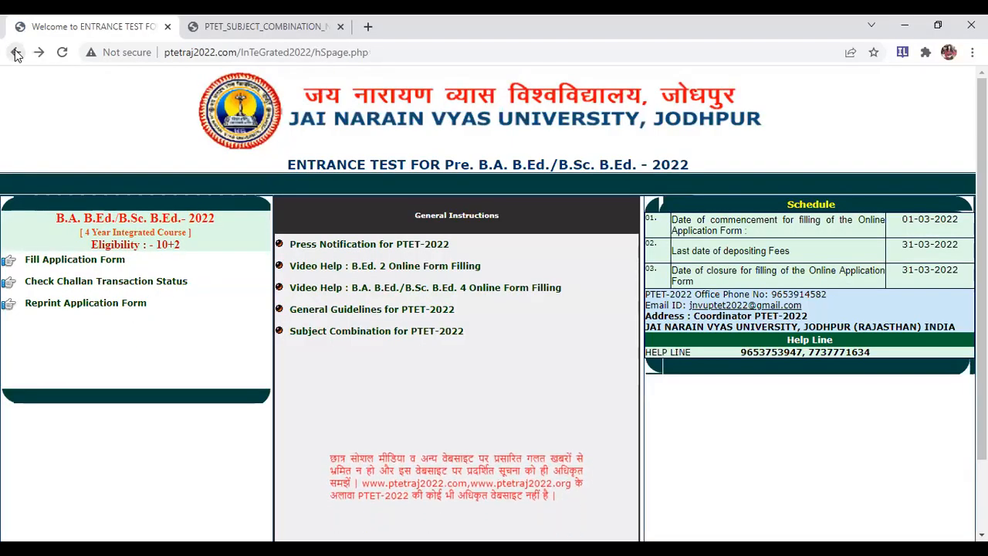
{"action": "left_click", "coordinate": [16, 52]}
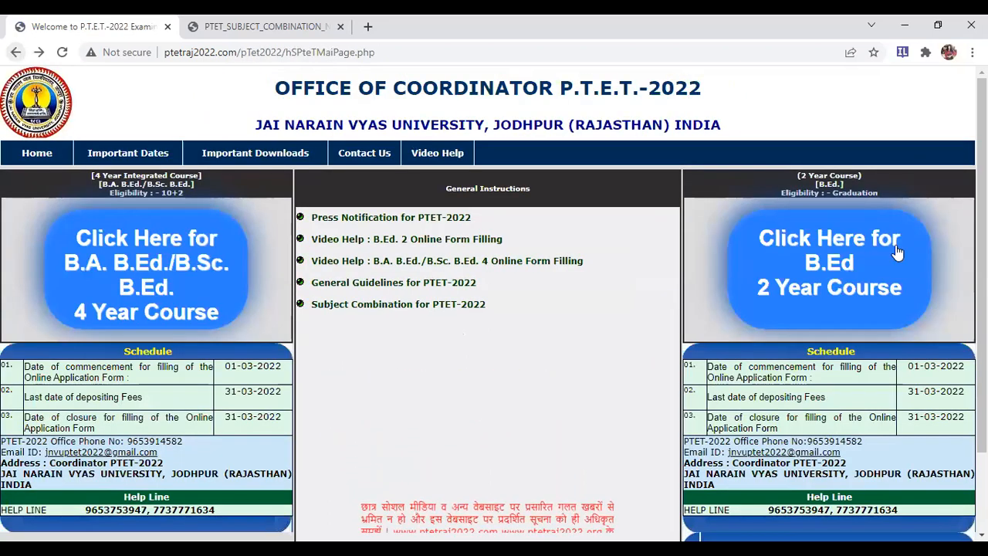
{"action": "left_click", "coordinate": [823, 276]}
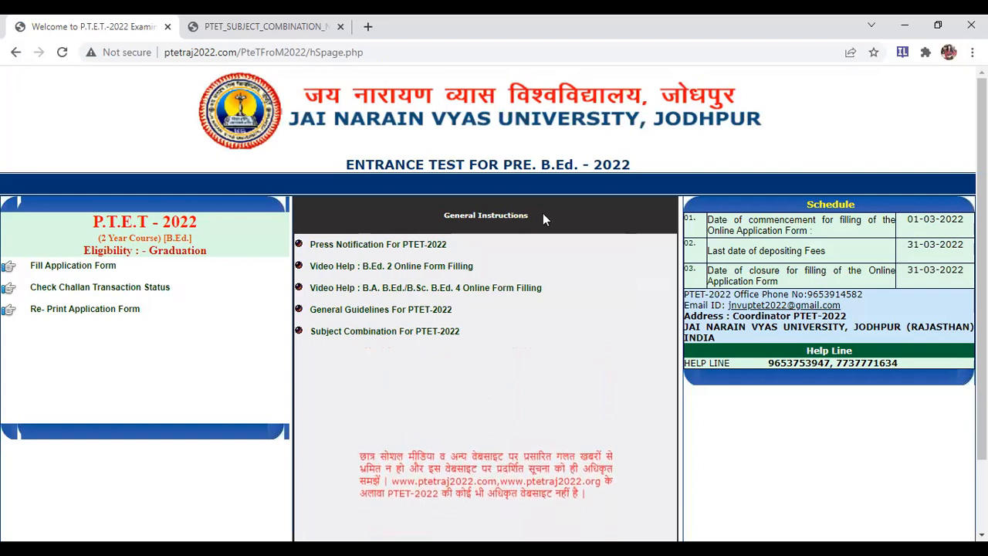
{"action": "left_click", "coordinate": [64, 272]}
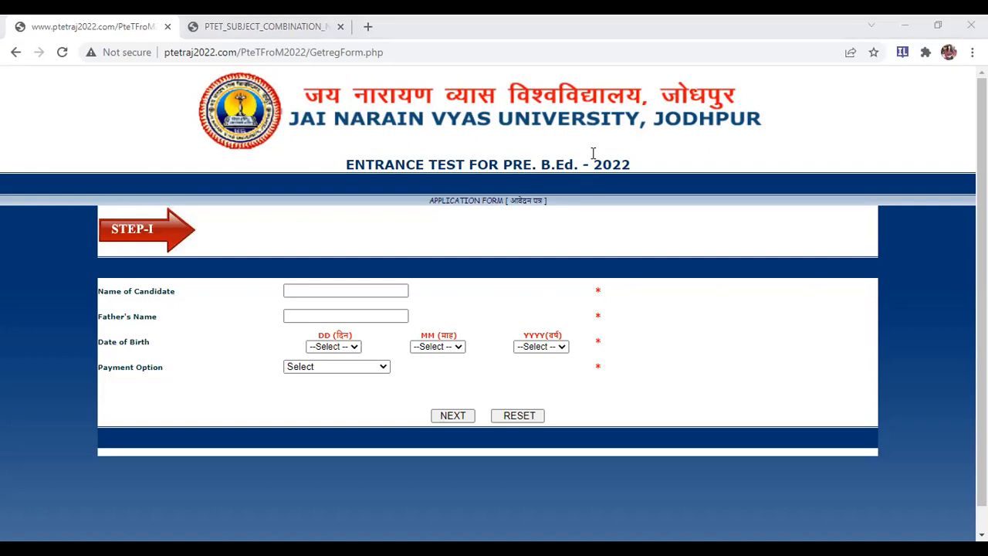
Step: Switch to the PTET presentation in PowerPoint, resume the slide show and advance to the Pre. B.Ed. Step-I form slide
{"action": "key", "text": "alt+Tab"}
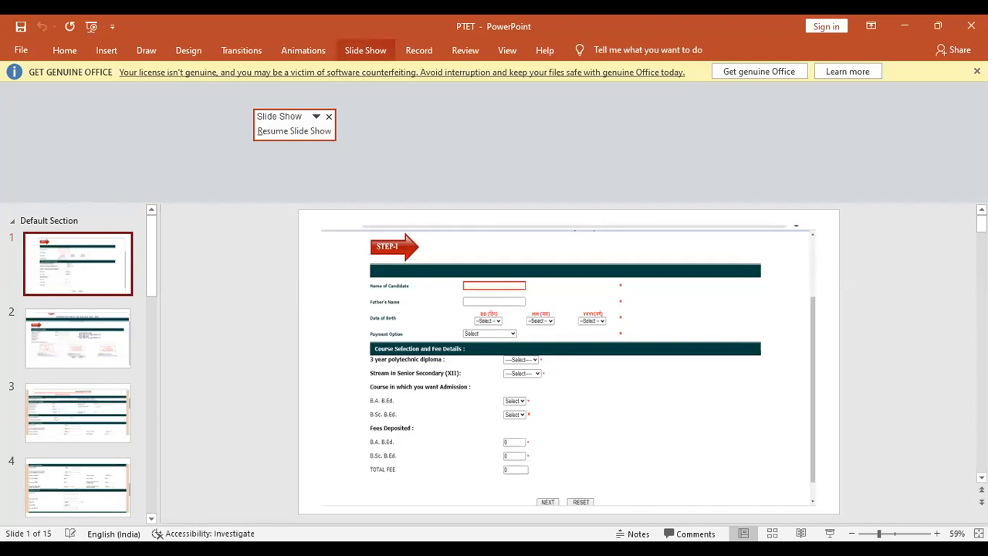
{"action": "left_click", "coordinate": [365, 50]}
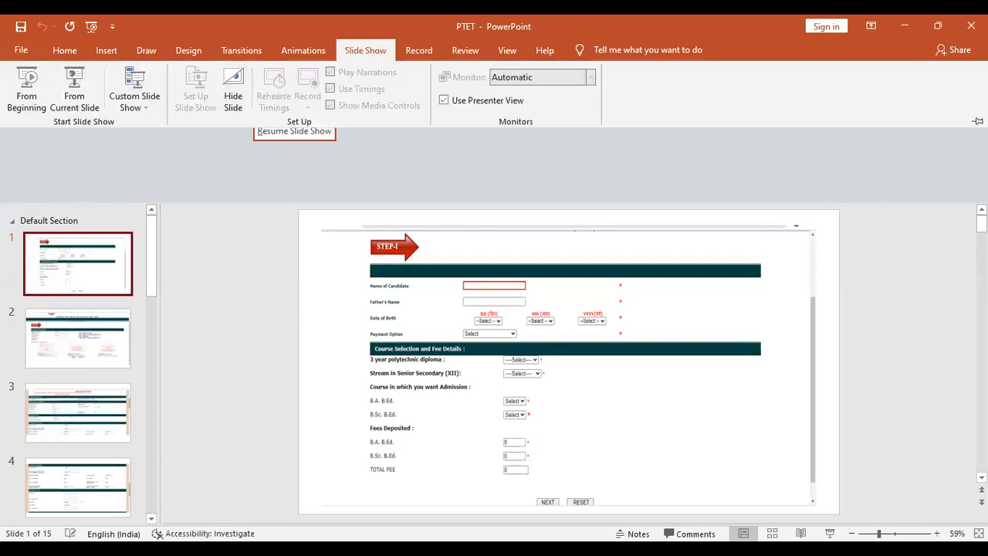
{"action": "key", "text": "Escape"}
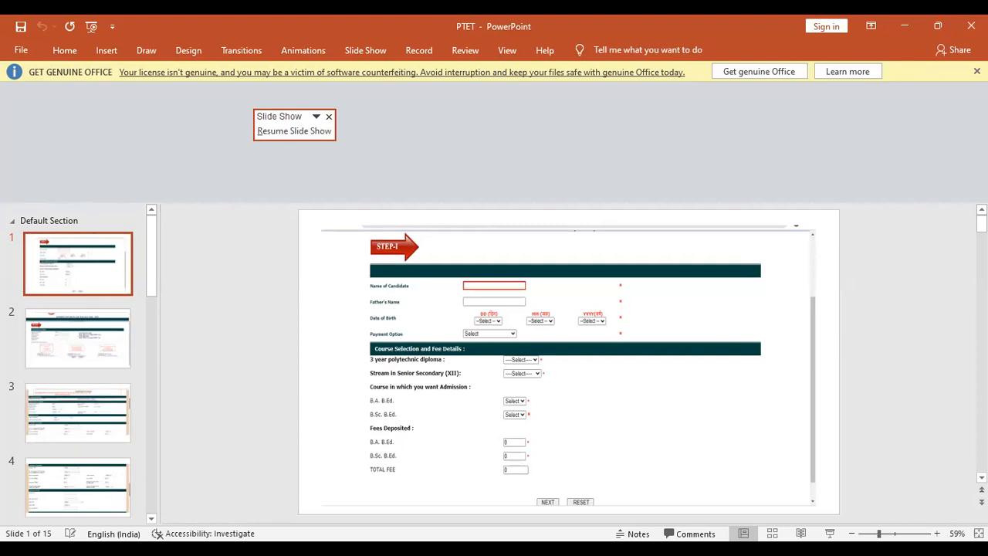
{"action": "left_click", "coordinate": [26, 356]}
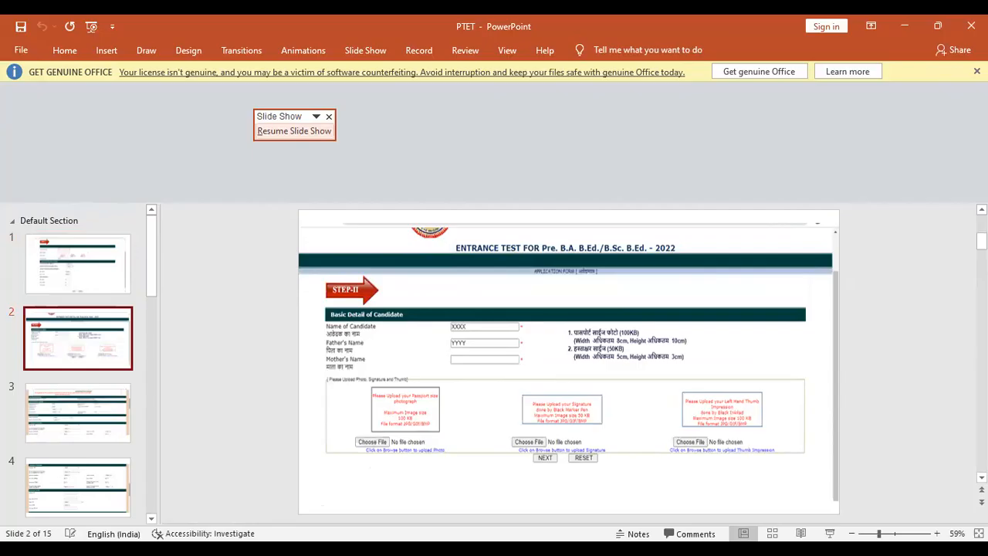
{"action": "left_click", "coordinate": [295, 131]}
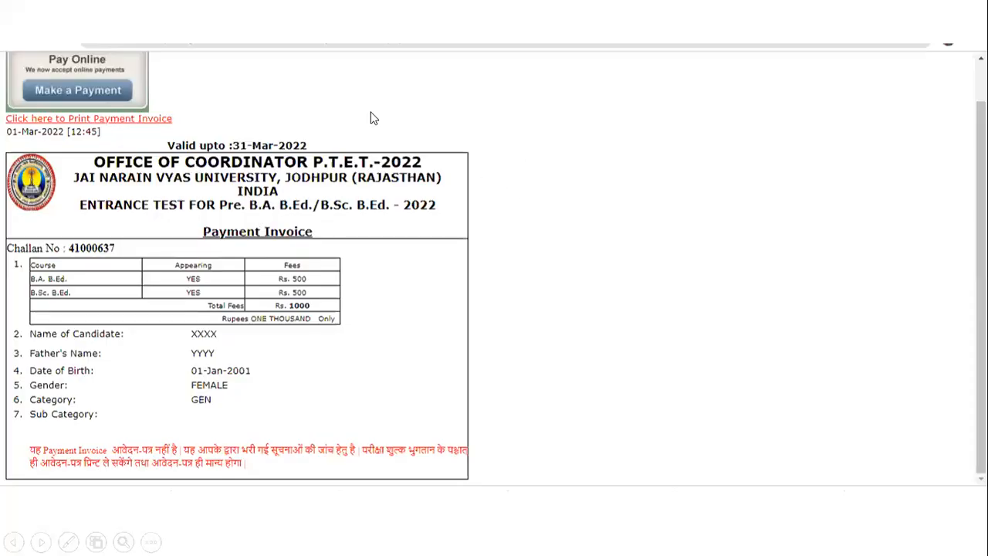
{"action": "left_click", "coordinate": [498, 157]}
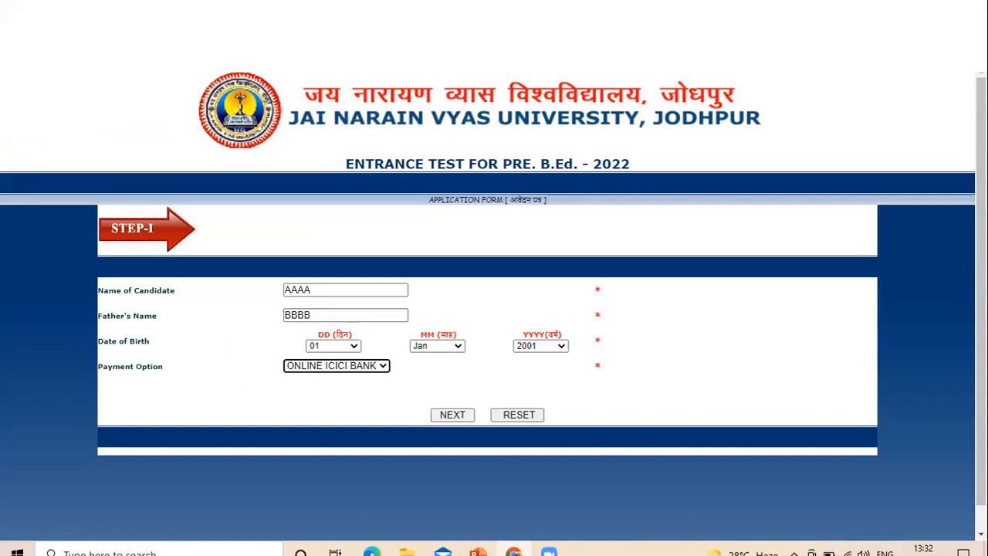
Step: Go through the two-year B.Ed. form slides, from the Step-II uploads to subjects, exam centres, qualifying exams and the verification prompt
{"action": "key", "text": "Right"}
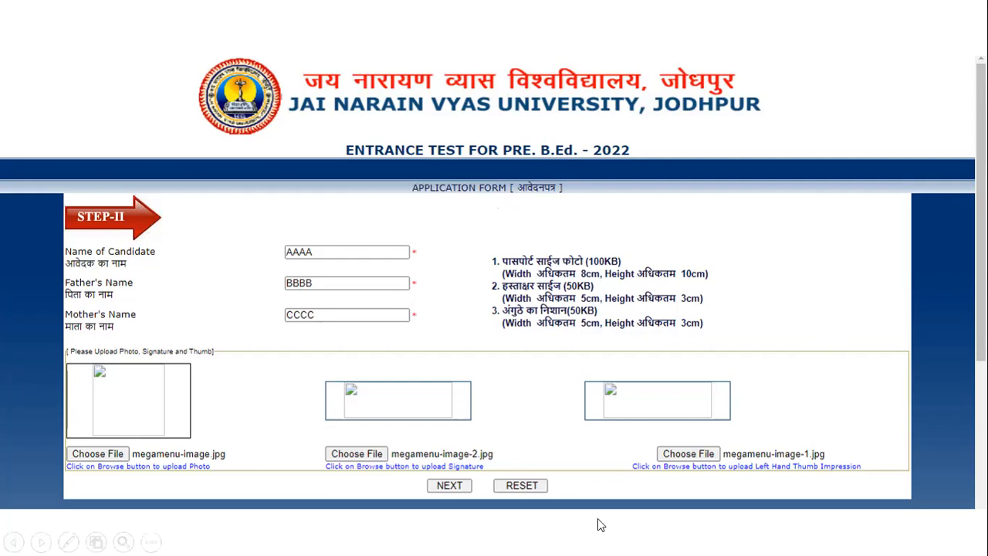
{"action": "left_click", "coordinate": [450, 485]}
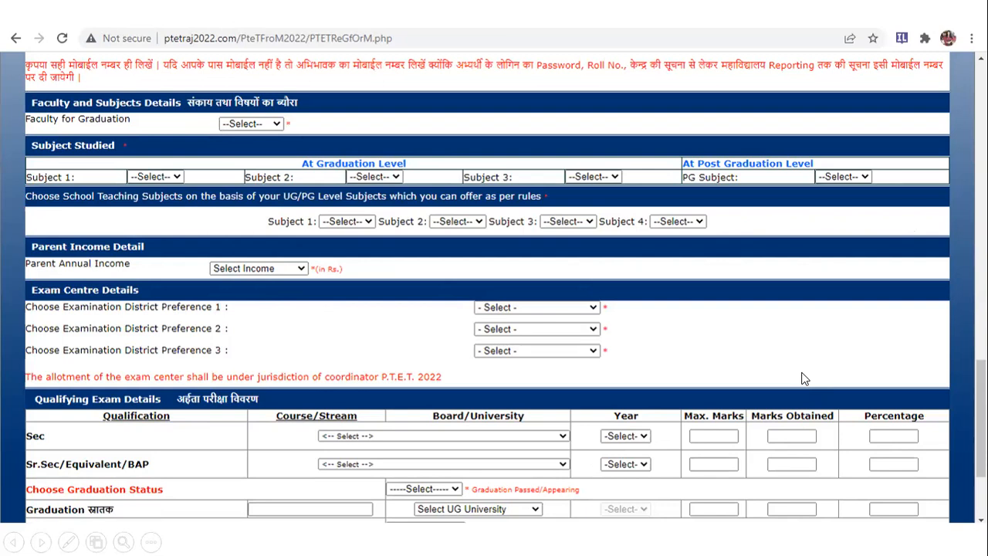
{"action": "scroll", "coordinate": [803, 379], "scroll_direction": "down", "scroll_amount": 2}
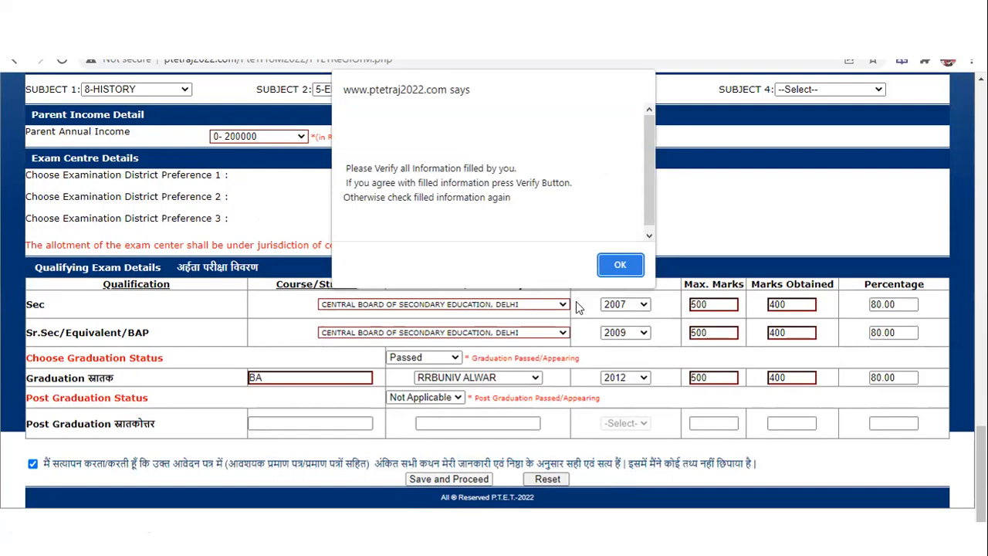
{"action": "left_click", "coordinate": [623, 265]}
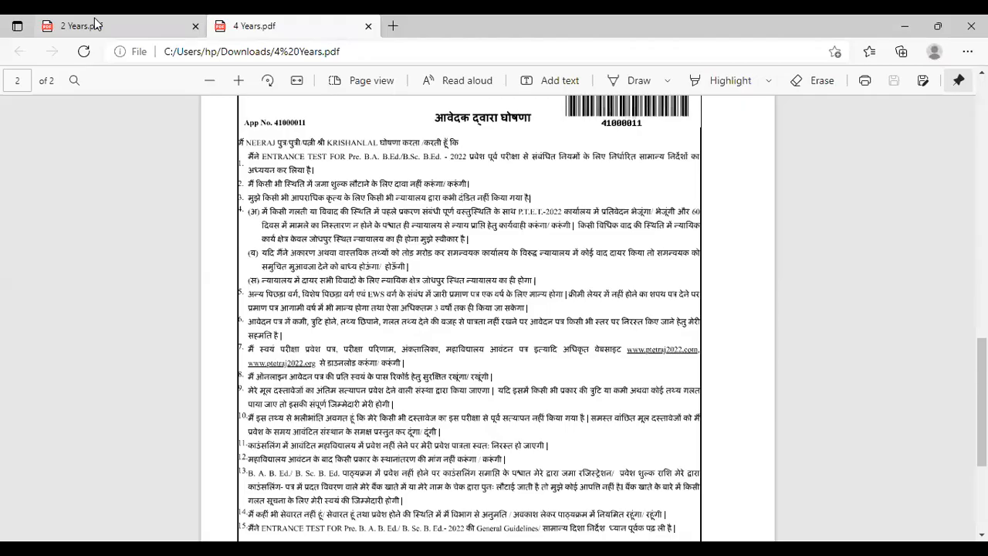
Step: Open 2 Years.pdf and review the sample B.Ed. application form, from the candidate details to the declaration on page 2
{"action": "left_click", "coordinate": [94, 22]}
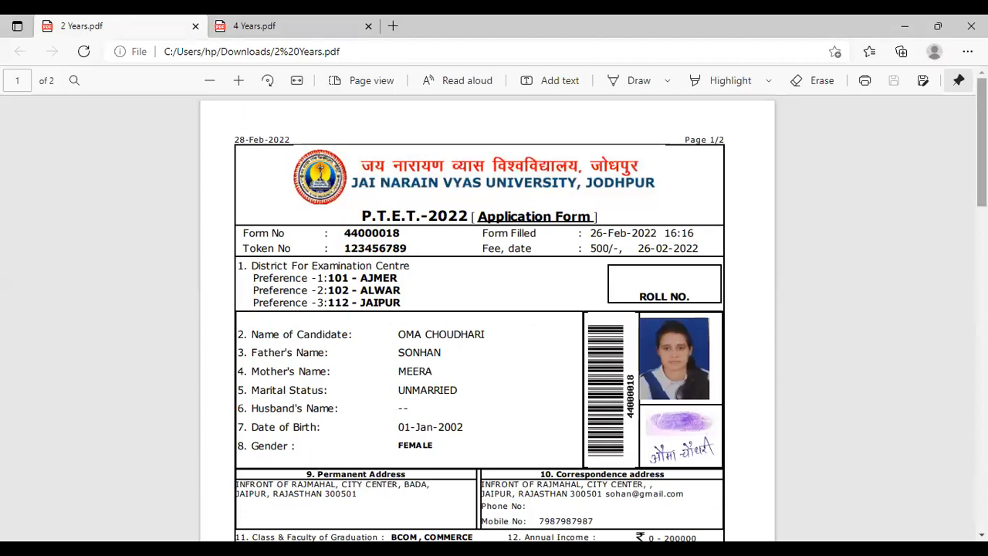
{"action": "scroll", "coordinate": [494, 309], "scroll_direction": "down", "scroll_amount": 1}
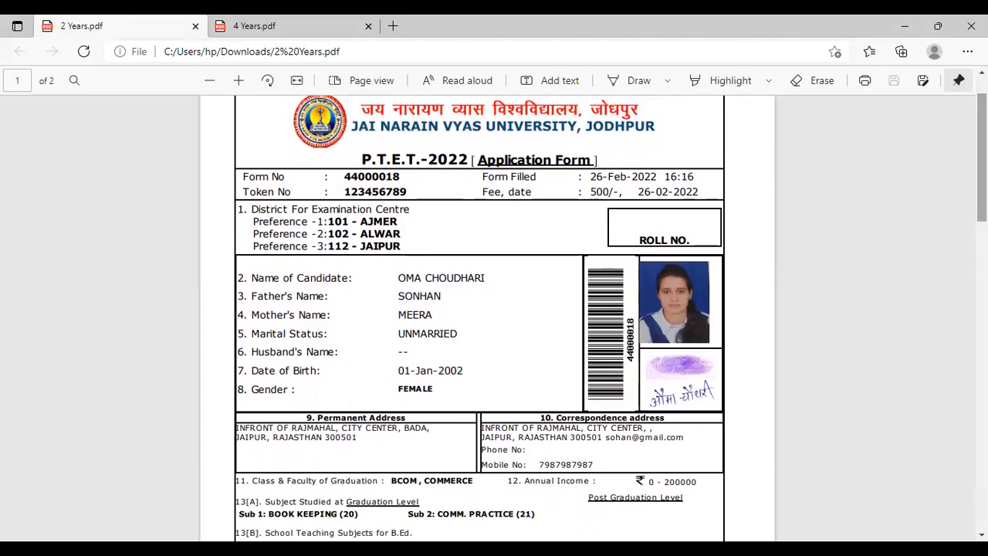
{"action": "scroll", "coordinate": [494, 309], "scroll_direction": "down", "scroll_amount": 4}
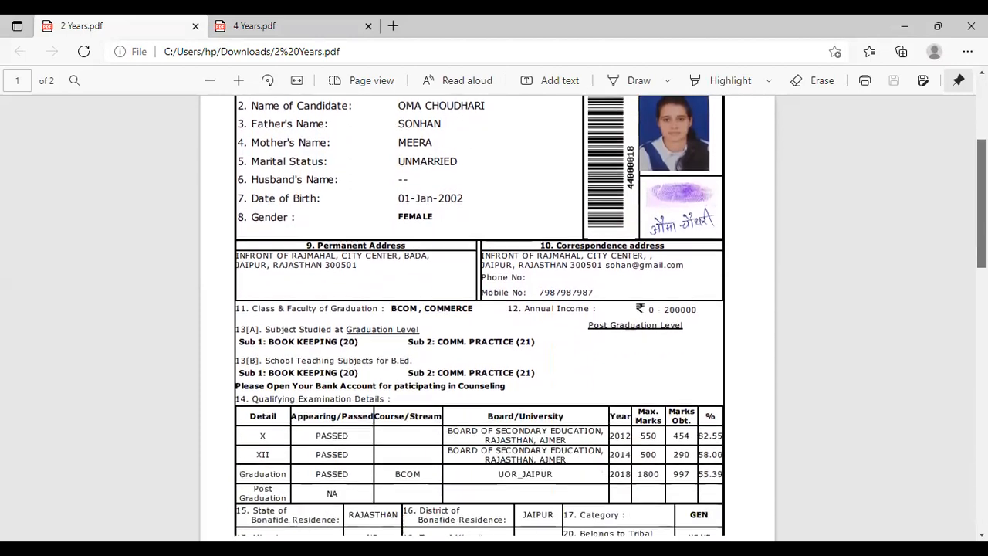
{"action": "scroll", "coordinate": [494, 309], "scroll_direction": "down", "scroll_amount": 3}
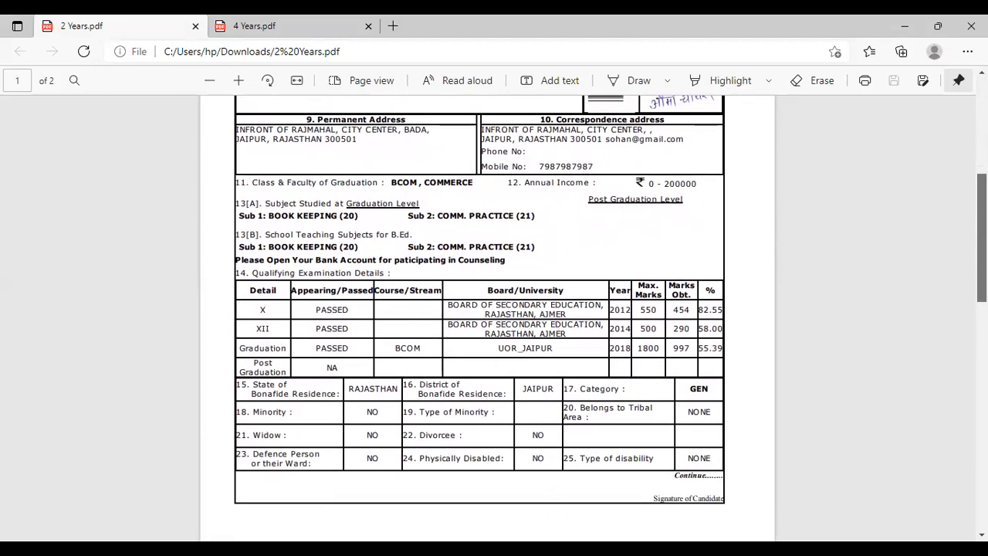
{"action": "scroll", "coordinate": [495, 309], "scroll_direction": "down", "scroll_amount": 4}
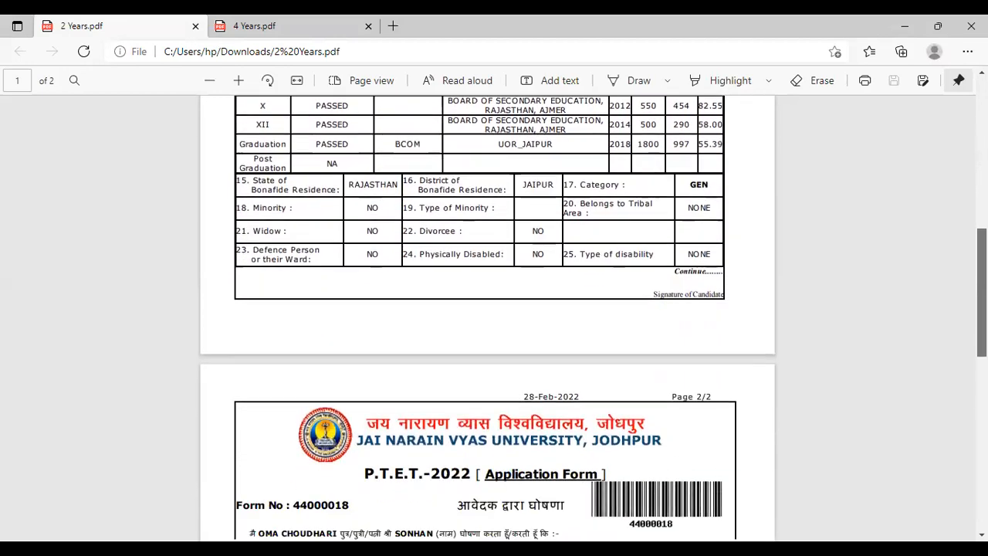
{"action": "scroll", "coordinate": [494, 309], "scroll_direction": "down", "scroll_amount": 5}
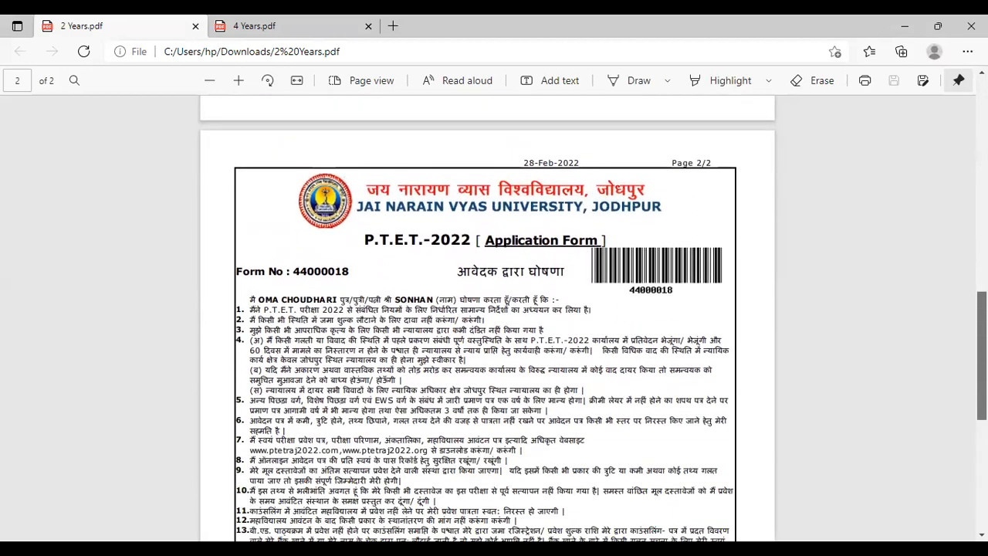
{"action": "scroll", "coordinate": [494, 309], "scroll_direction": "down", "scroll_amount": 1}
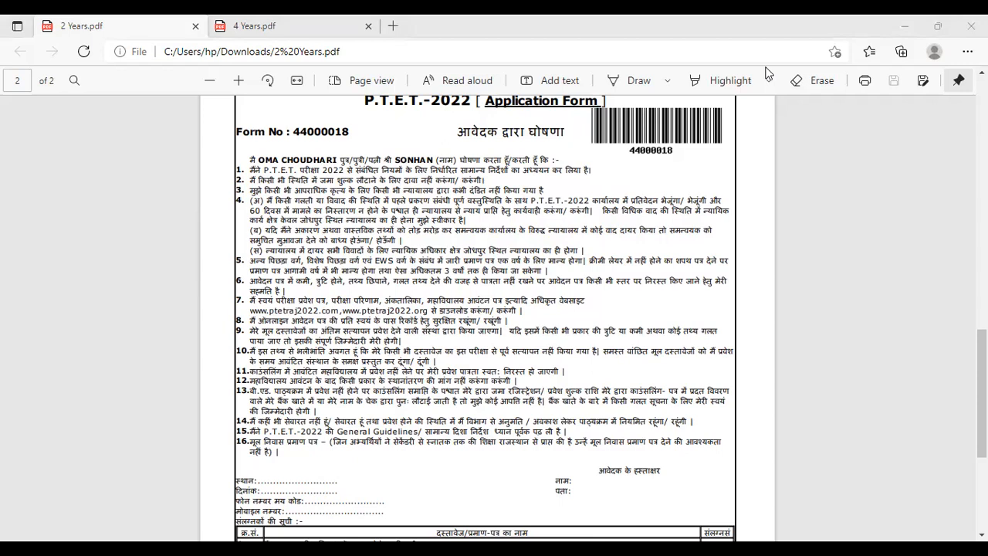
Step: Switch to the PTET website in the browser and go back to the PTET-2022 main page
{"action": "key", "text": "alt+Tab"}
{"action": "left_click", "coordinate": [14, 54]}
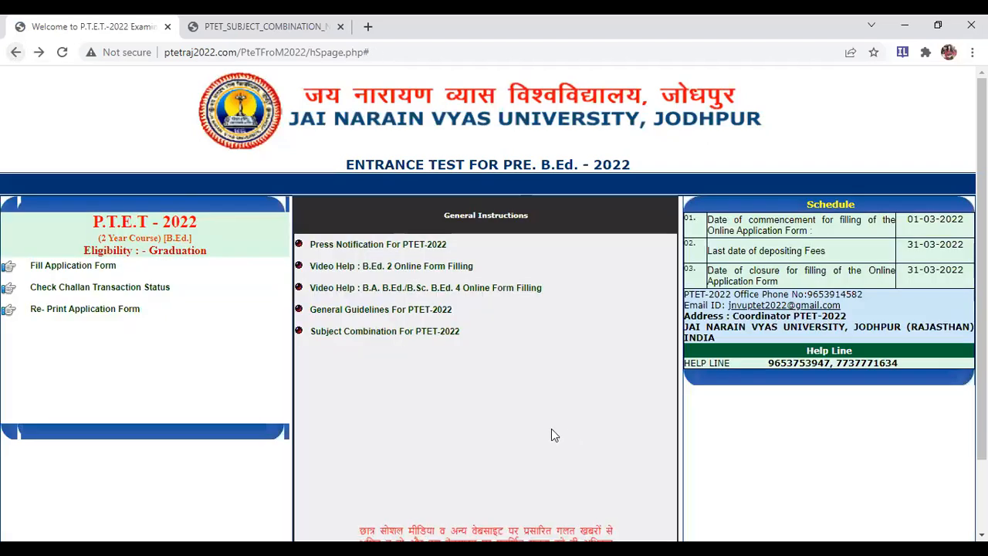
{"action": "left_click", "coordinate": [11, 54]}
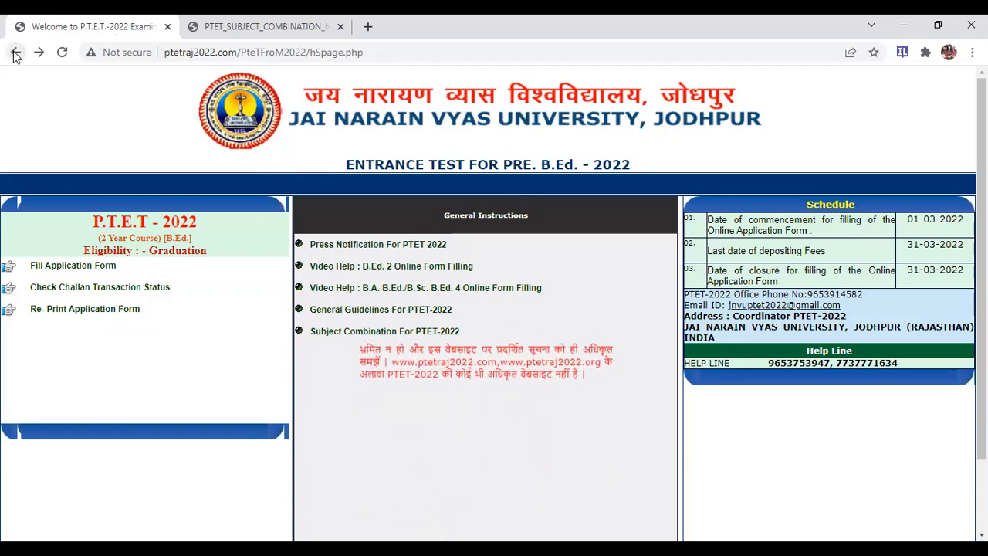
{"action": "left_click", "coordinate": [15, 53]}
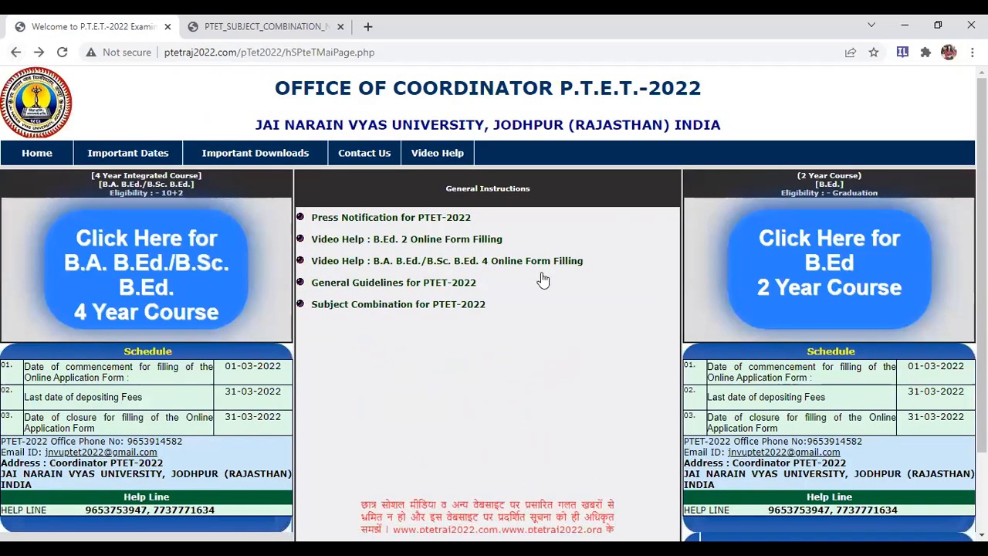